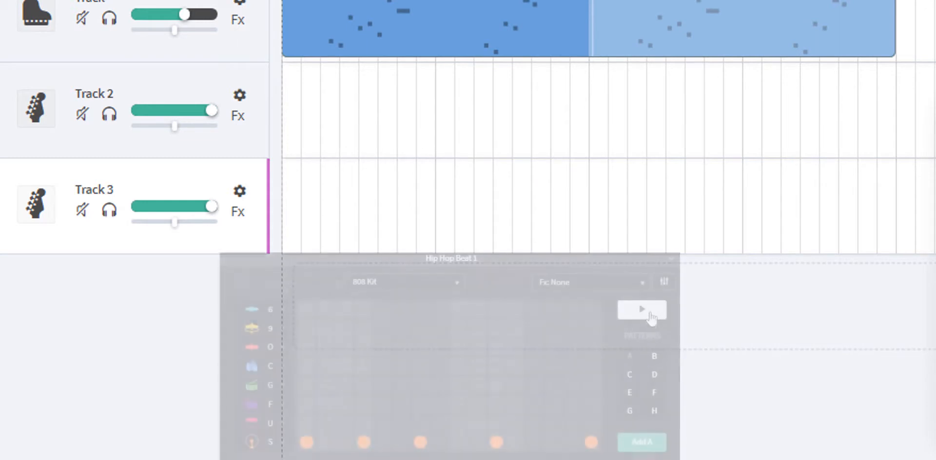
# Preview the Hip Hop Beat 1 pattern and audition the ascending white notes Q through Y on Track 3's bass keyboard.
pyautogui.click(649, 314)
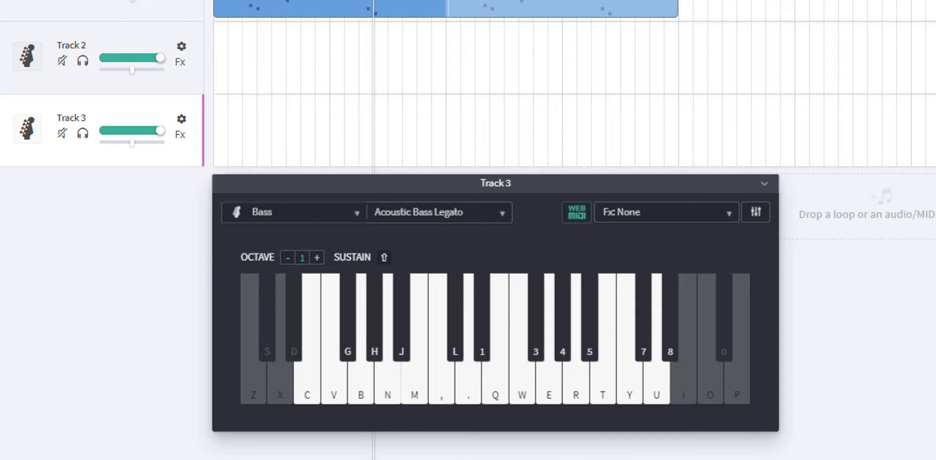
pyautogui.click(498, 389)
pyautogui.click(515, 380)
pyautogui.click(539, 383)
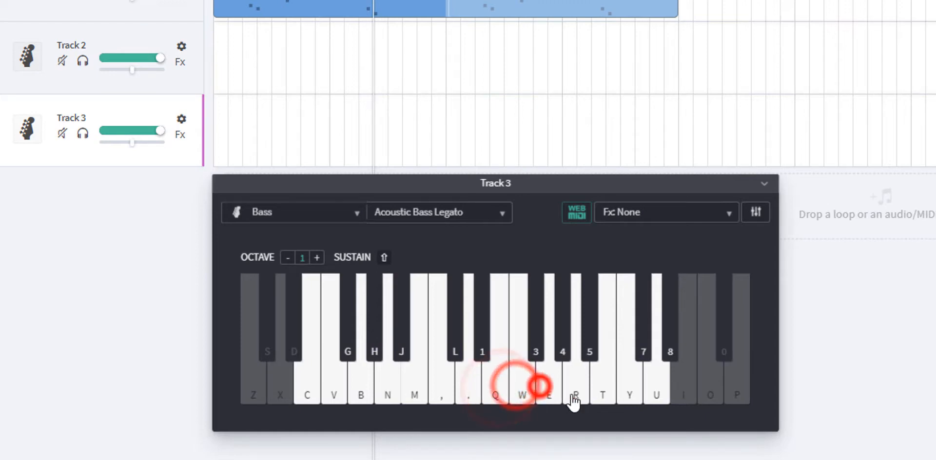
pyautogui.click(575, 395)
pyautogui.click(601, 386)
pyautogui.click(626, 388)
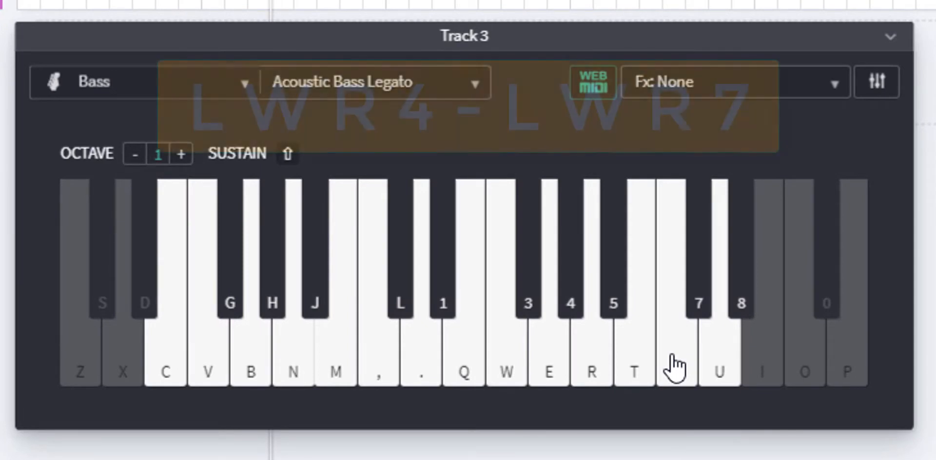
# Practise the bass riff L W R 4, L W R 7 on Track 3's Acoustic Bass Legato keyboard.
pyautogui.press('l')
pyautogui.press('w')
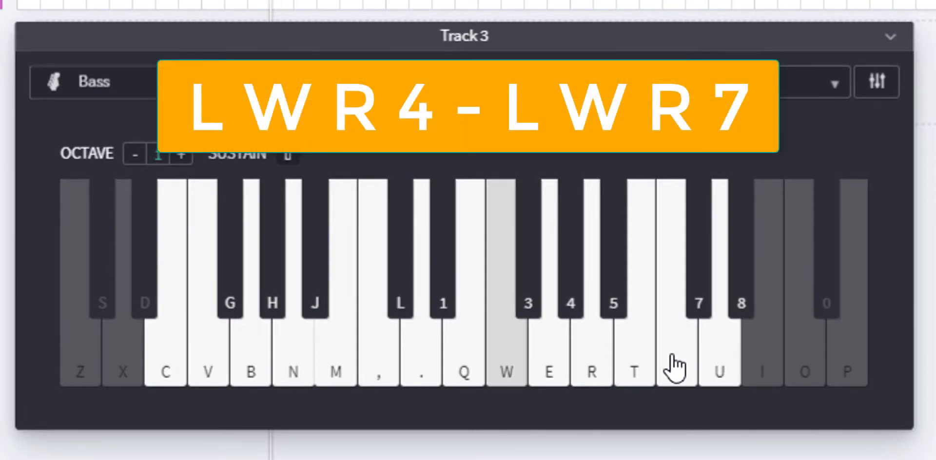
pyautogui.press('r')
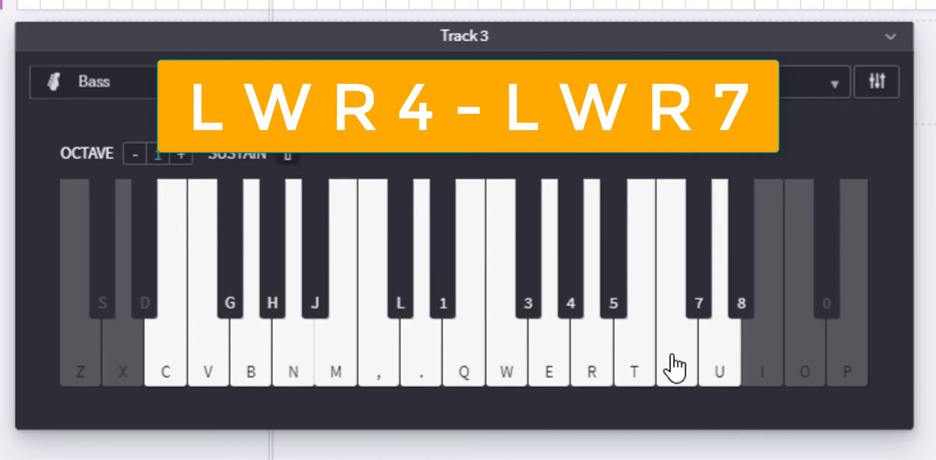
pyautogui.press('4')
pyautogui.press('l')
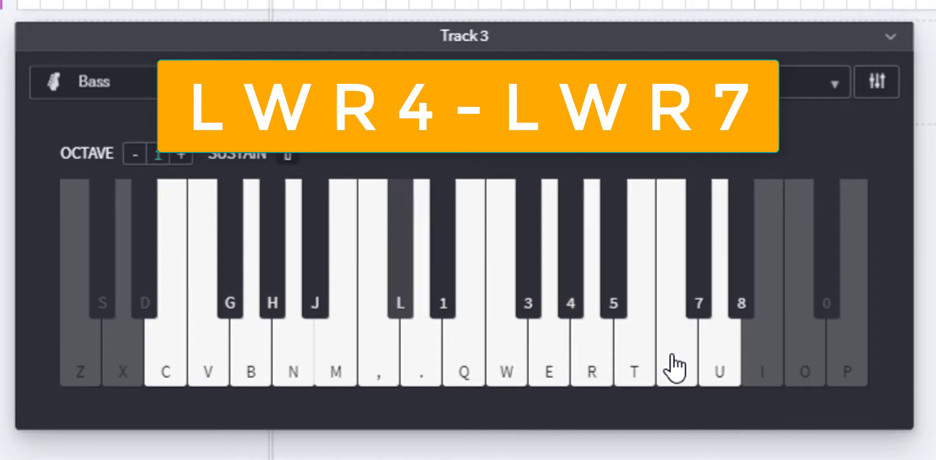
pyautogui.press('w')
pyautogui.press('r')
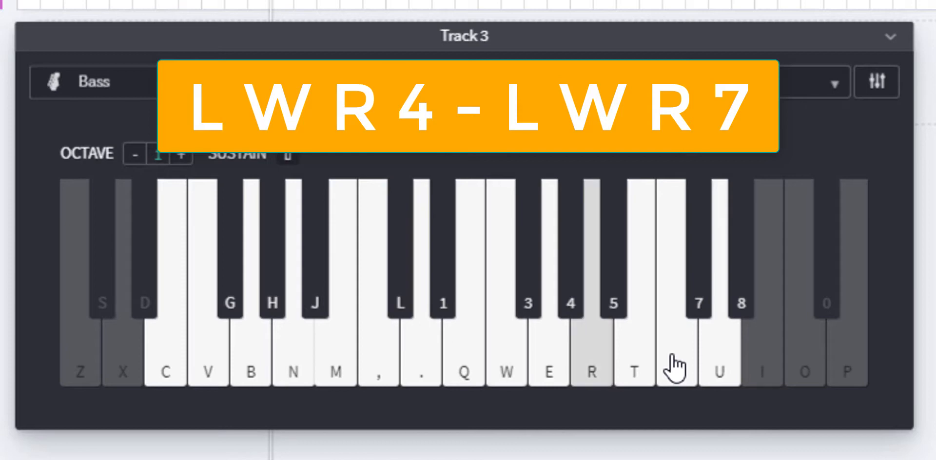
pyautogui.press('7')
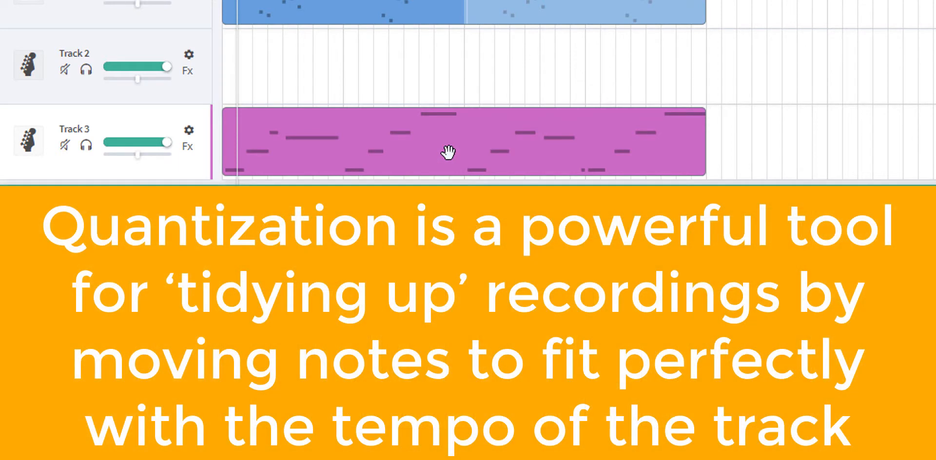
# Open Track 3's recorded bass region for note editing, quantize all its notes to 1/16 Note, and play it back from the start.
pyautogui.click(447, 152)
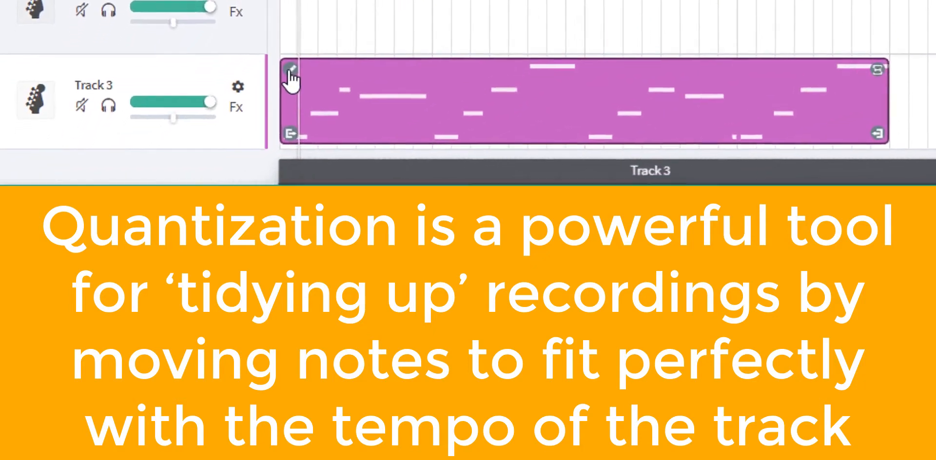
pyautogui.doubleClick(235, 122)
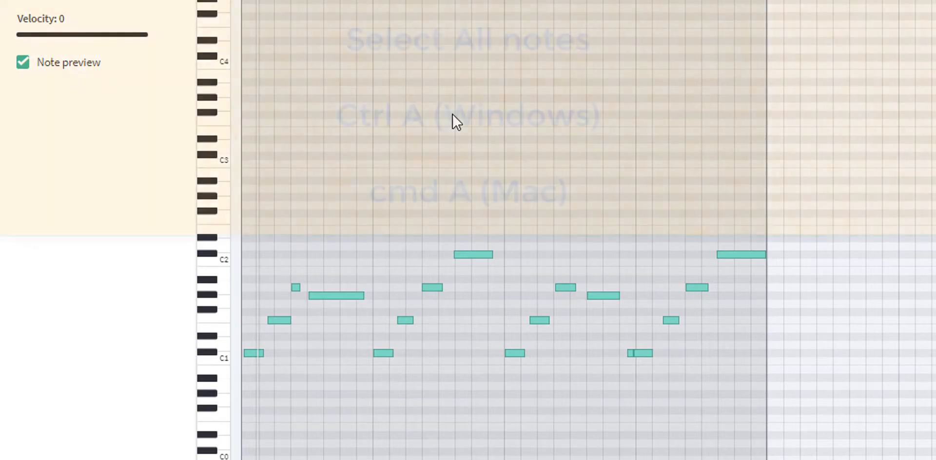
pyautogui.hotkey('ctrl', 'a')
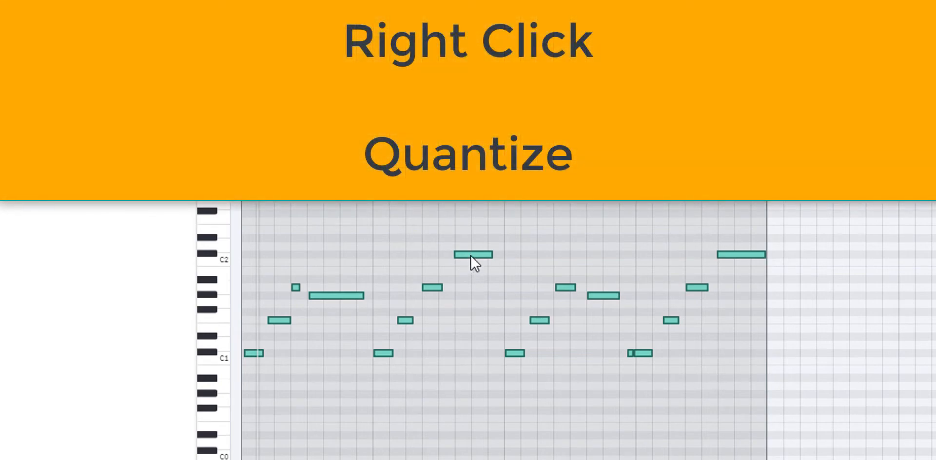
pyautogui.rightClick(471, 258)
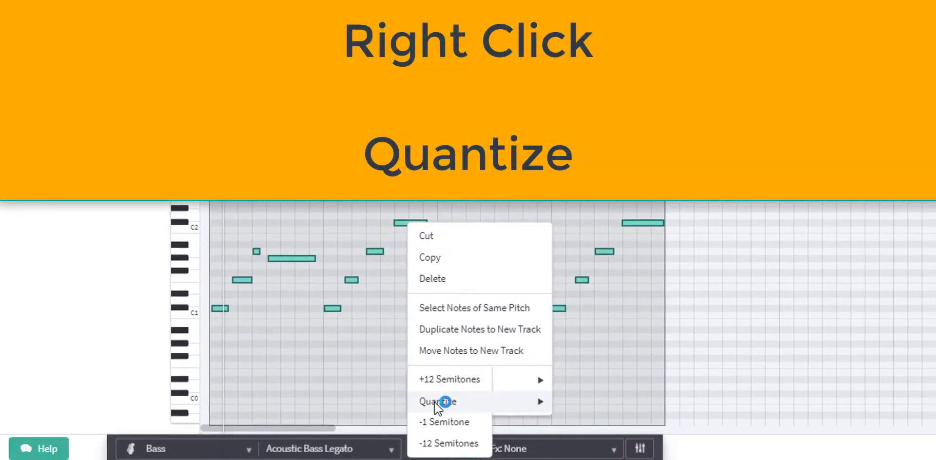
pyautogui.moveTo(443, 403)
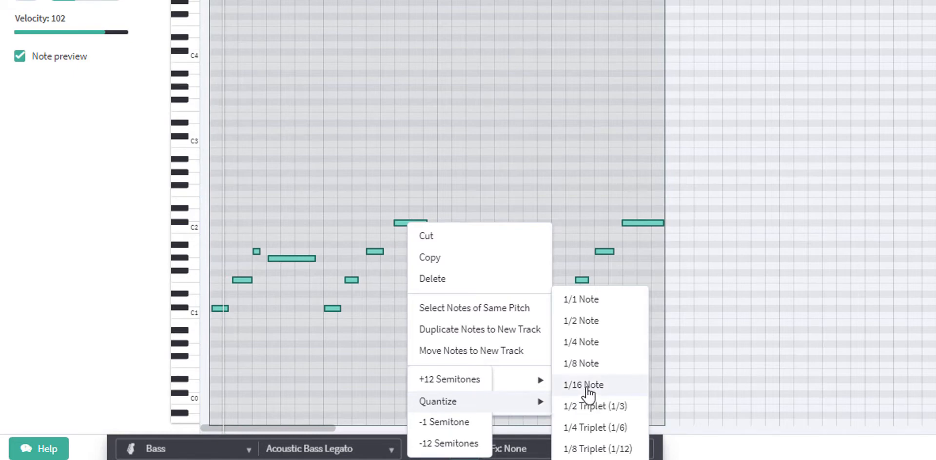
pyautogui.click(586, 385)
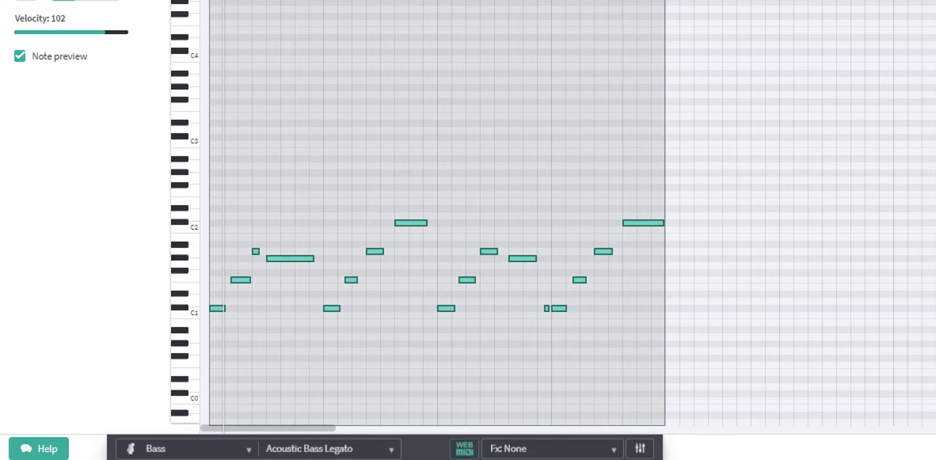
pyautogui.press('Return')
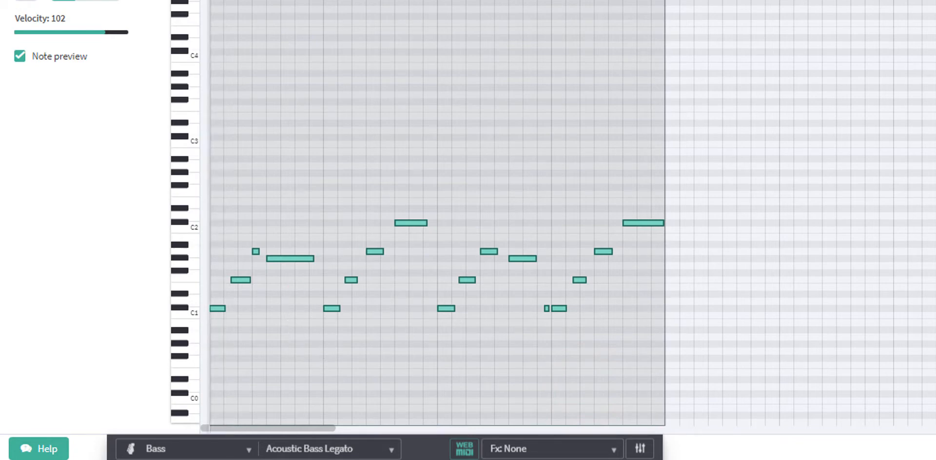
pyautogui.press('space')
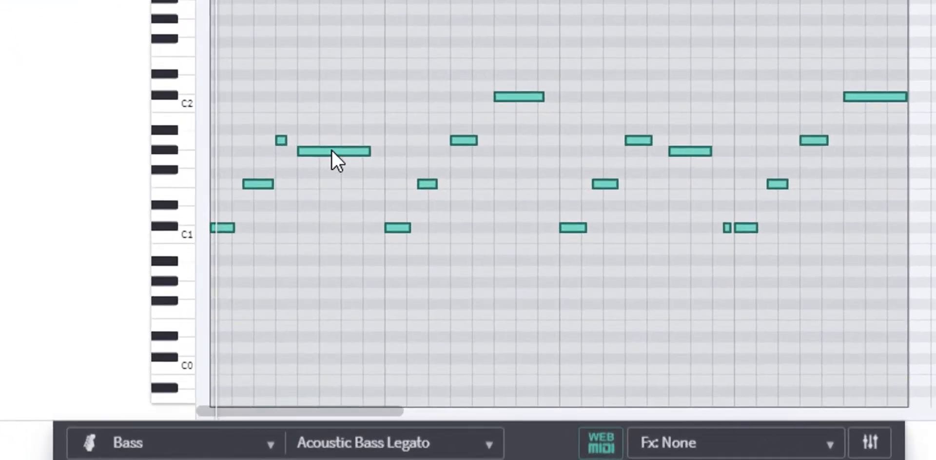
# Move the long fourth note in the first bar one grid division later and play the part back from the start.
pyautogui.click(330, 151)
pyautogui.click(320, 173)
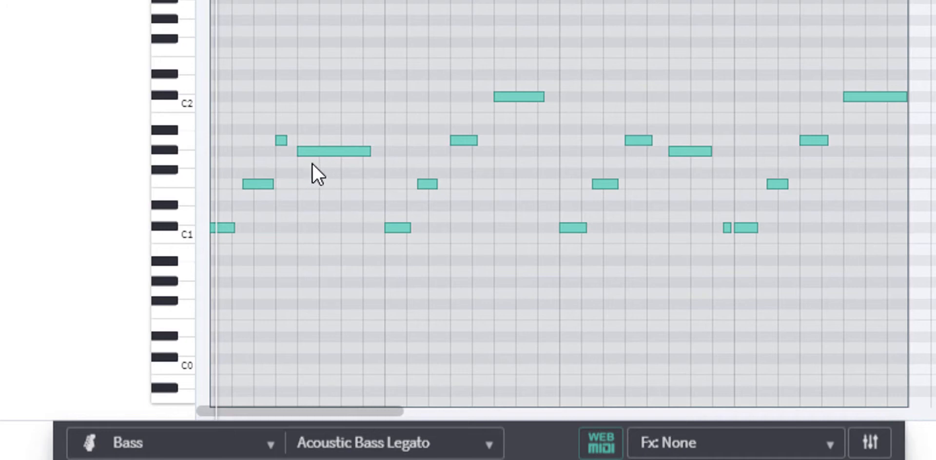
pyautogui.click(319, 150)
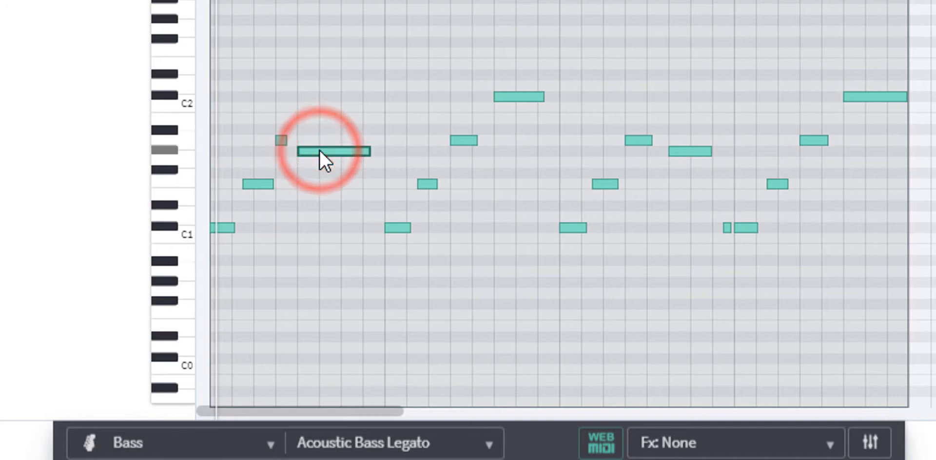
pyautogui.moveTo(326, 150); pyautogui.dragTo(333, 151)
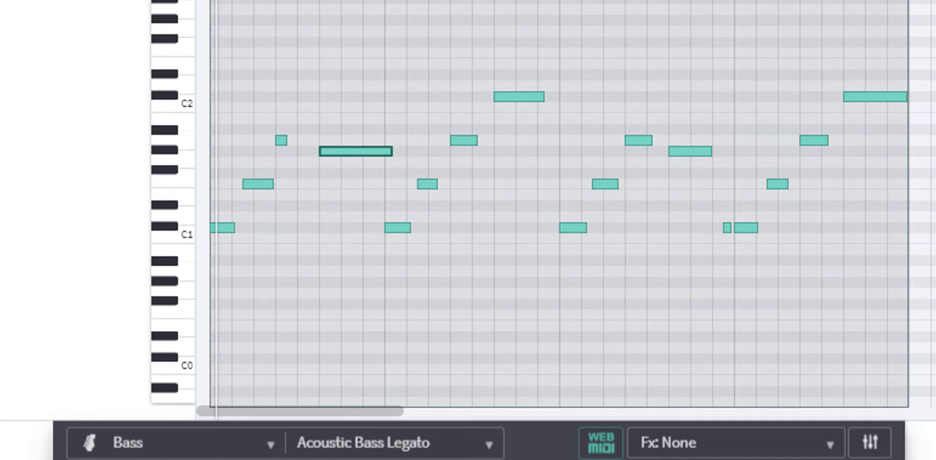
pyautogui.press('Return')
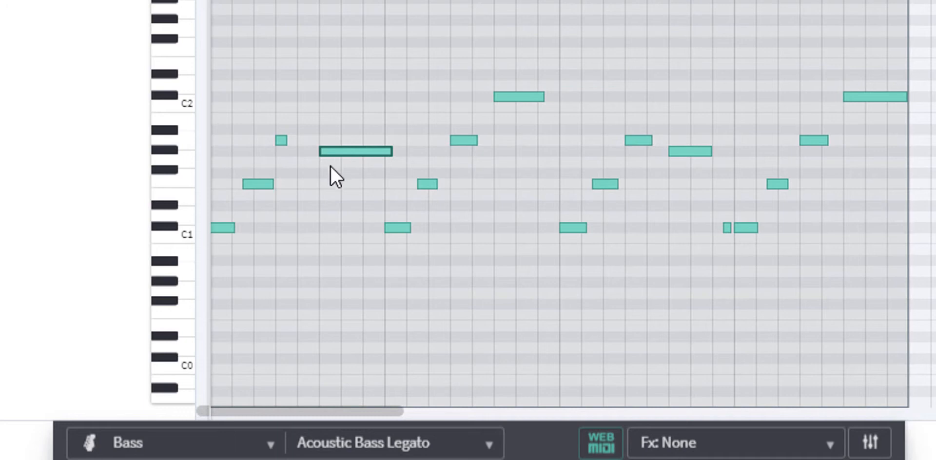
pyautogui.press('space')
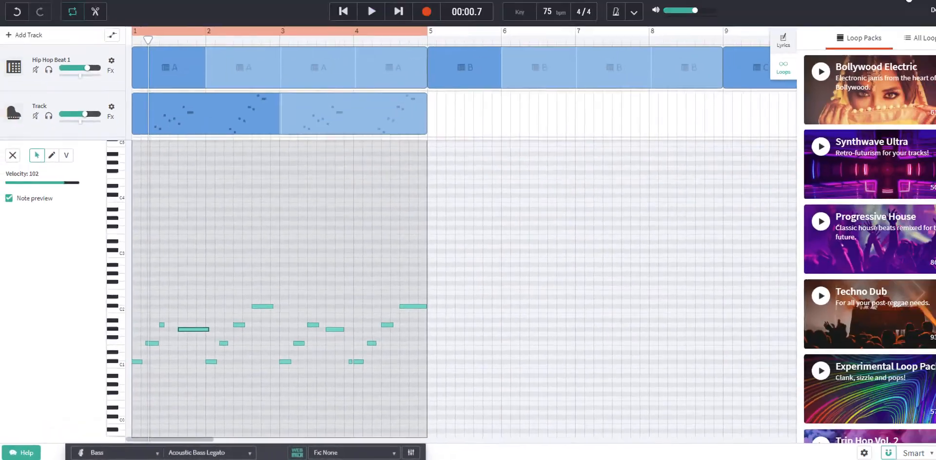
# Close the note editor and rename Track 3 as Bass.
pyautogui.click(865, 18)
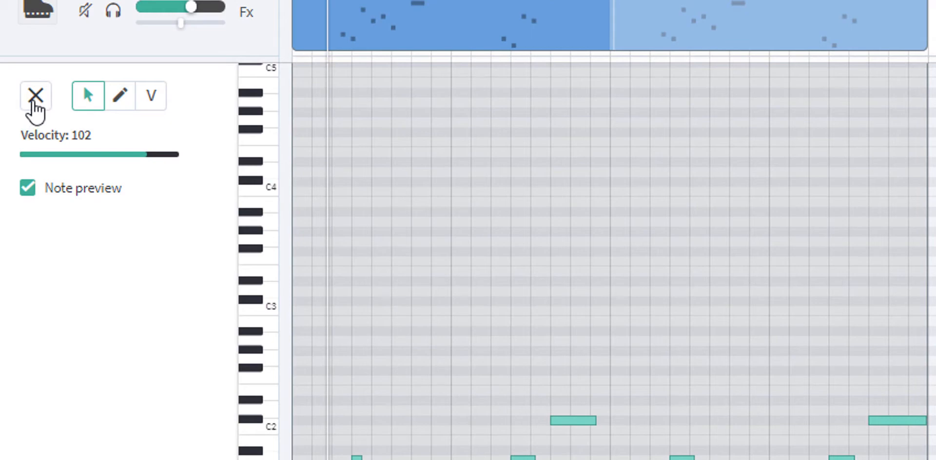
pyautogui.click(32, 101)
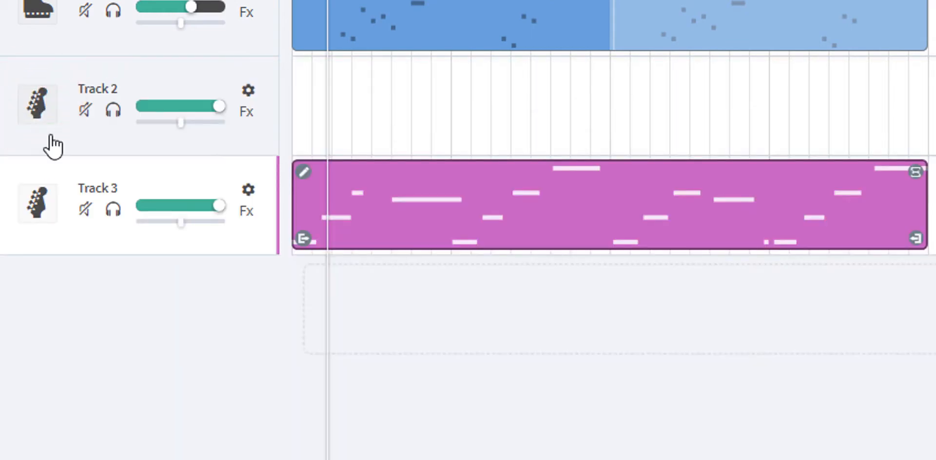
pyautogui.doubleClick(94, 185)
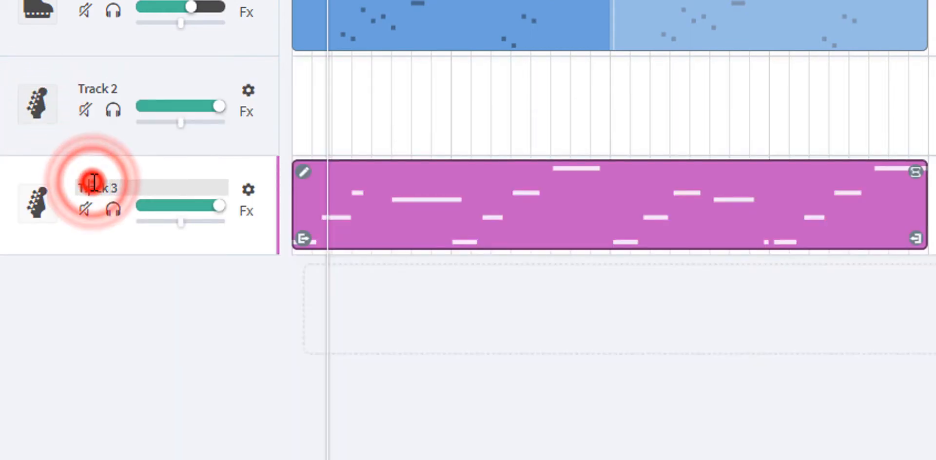
pyautogui.tripleClick(95, 185)
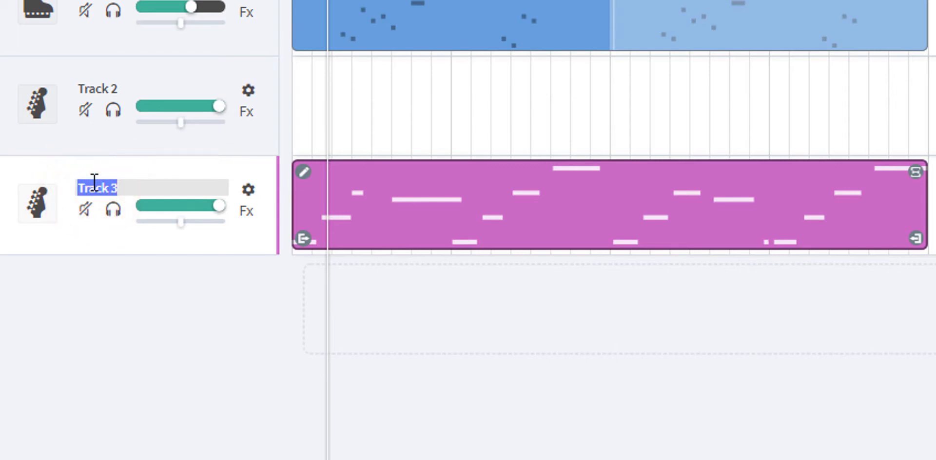
pyautogui.write('Bass')
pyautogui.press('Return')
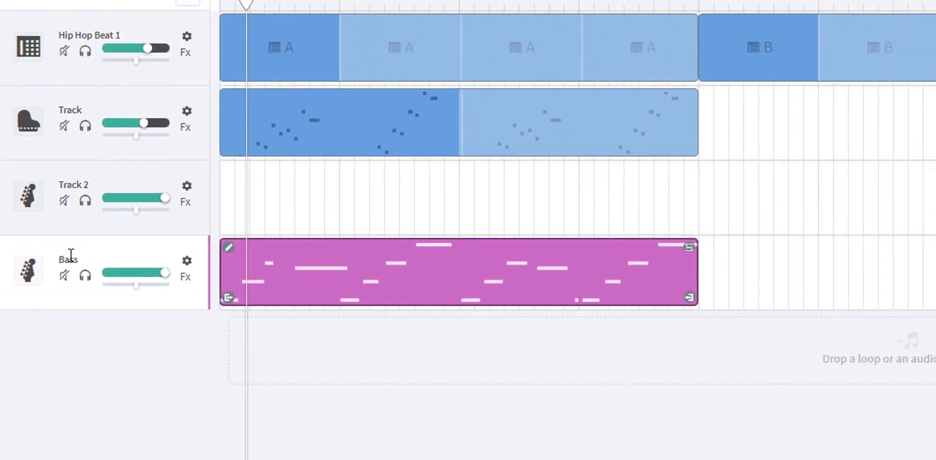
# Rename the piano track as Piano Melody.
pyautogui.click(68, 108)
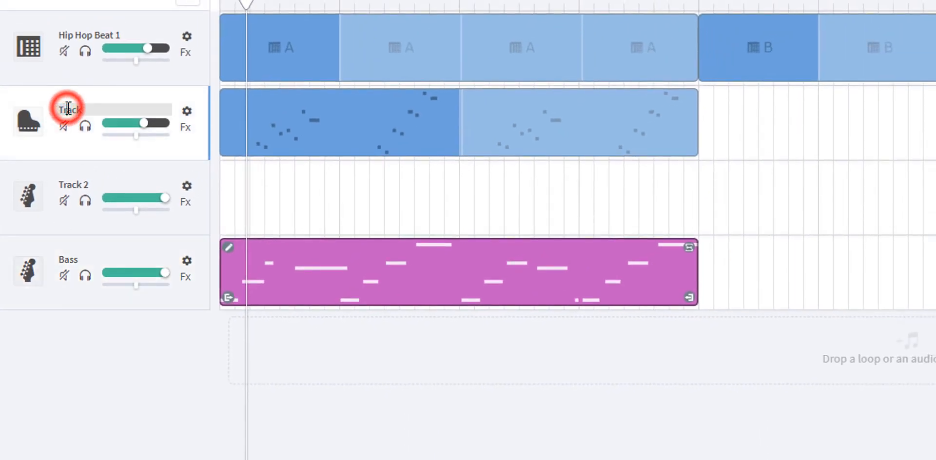
pyautogui.doubleClick(68, 108)
pyautogui.write('Piano Melody')
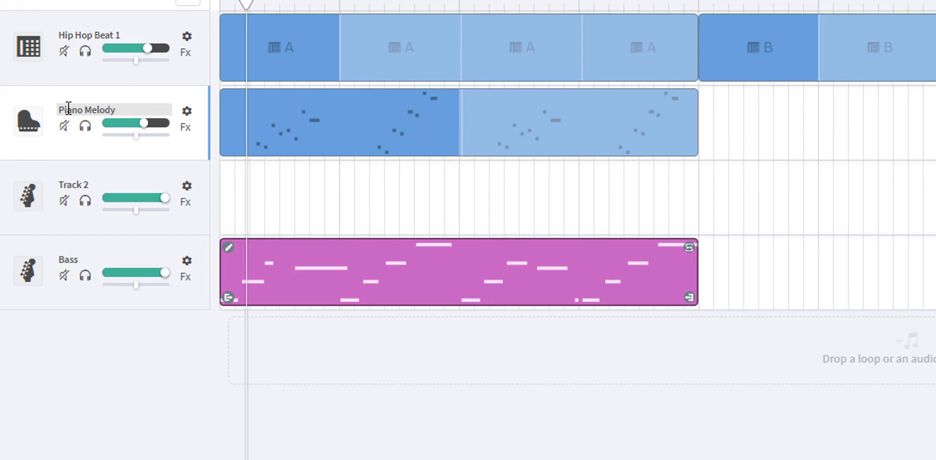
pyautogui.press('Return')
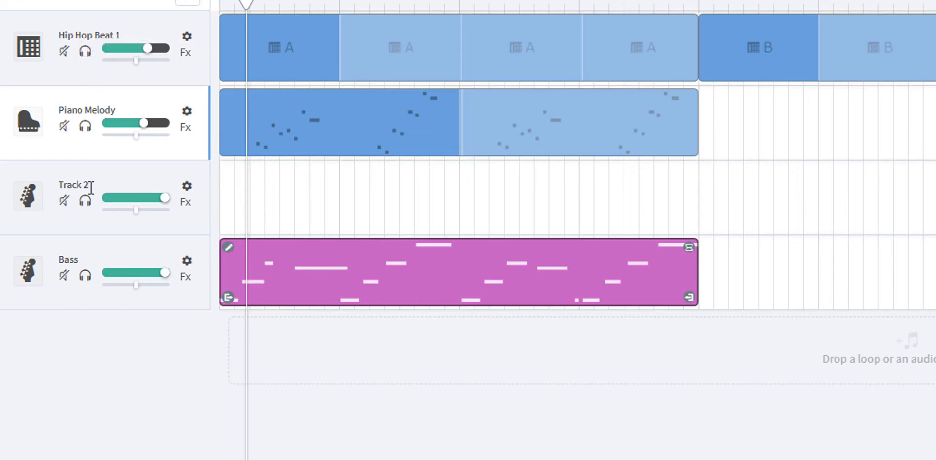
# Delete the empty Track 2 from the project.
pyautogui.rightClick(49, 175)
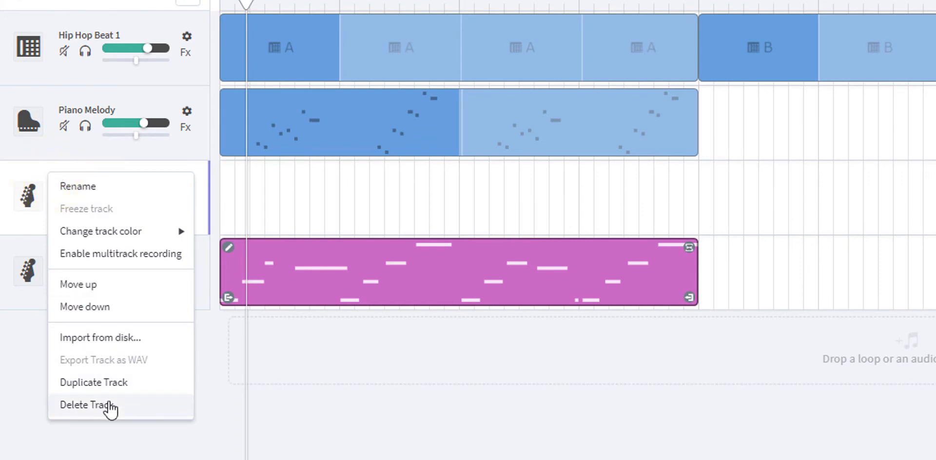
pyautogui.click(109, 407)
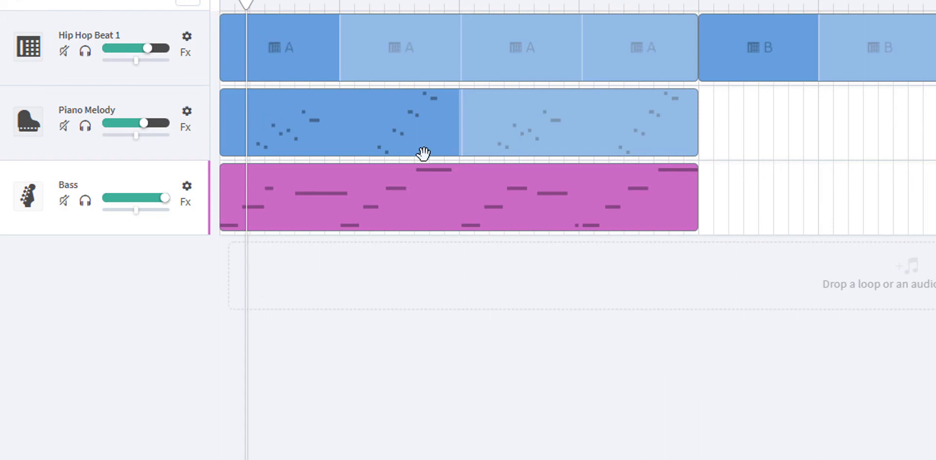
# Change the Piano Melody track's color to green.
pyautogui.rightClick(125, 97)
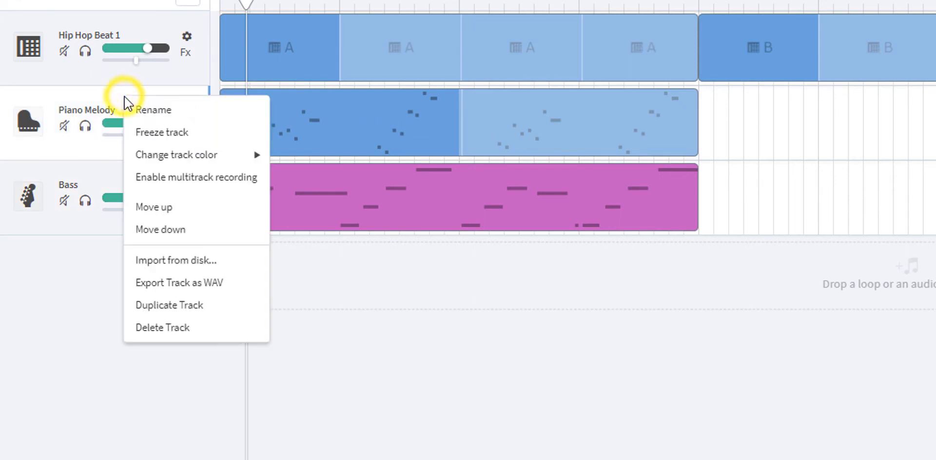
pyautogui.click(190, 152)
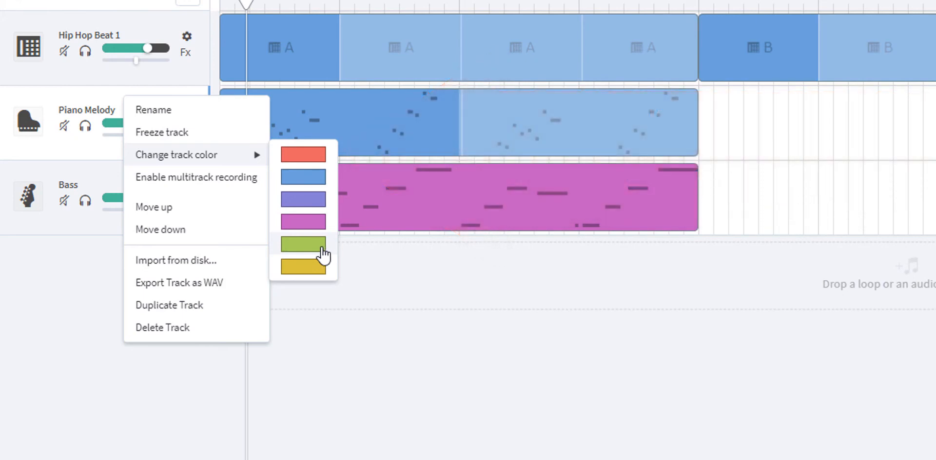
pyautogui.click(323, 254)
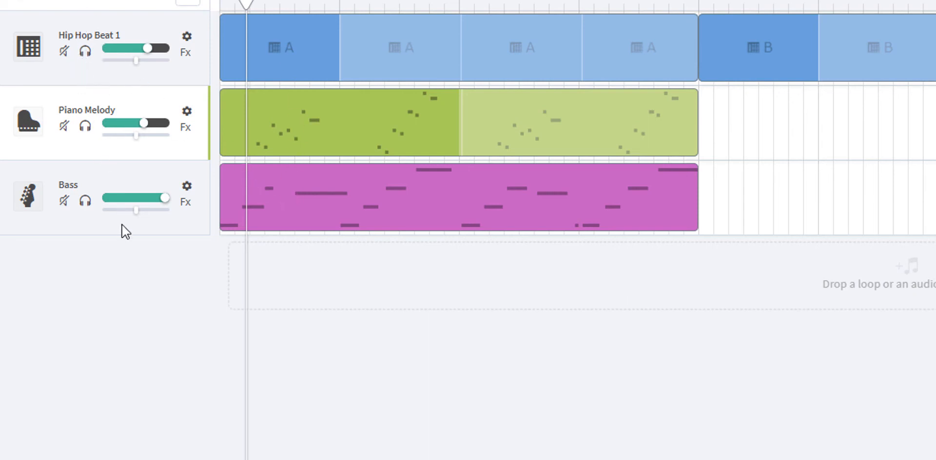
pyautogui.moveTo(160, 61)
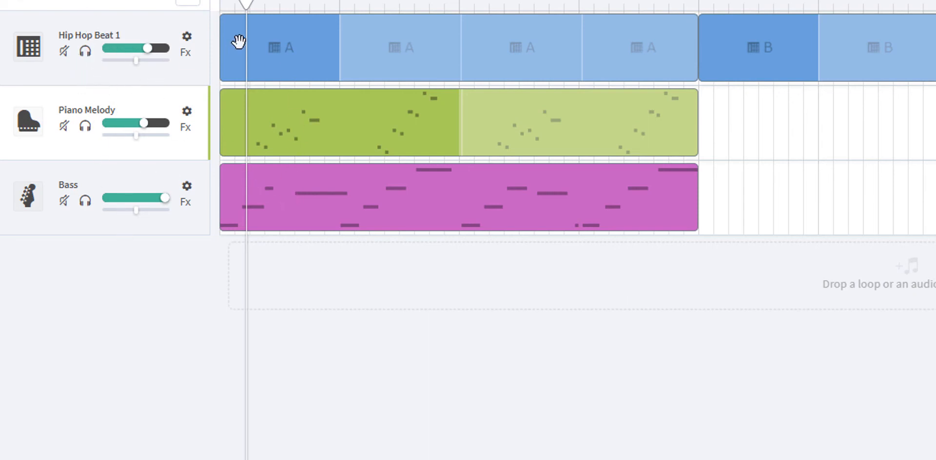